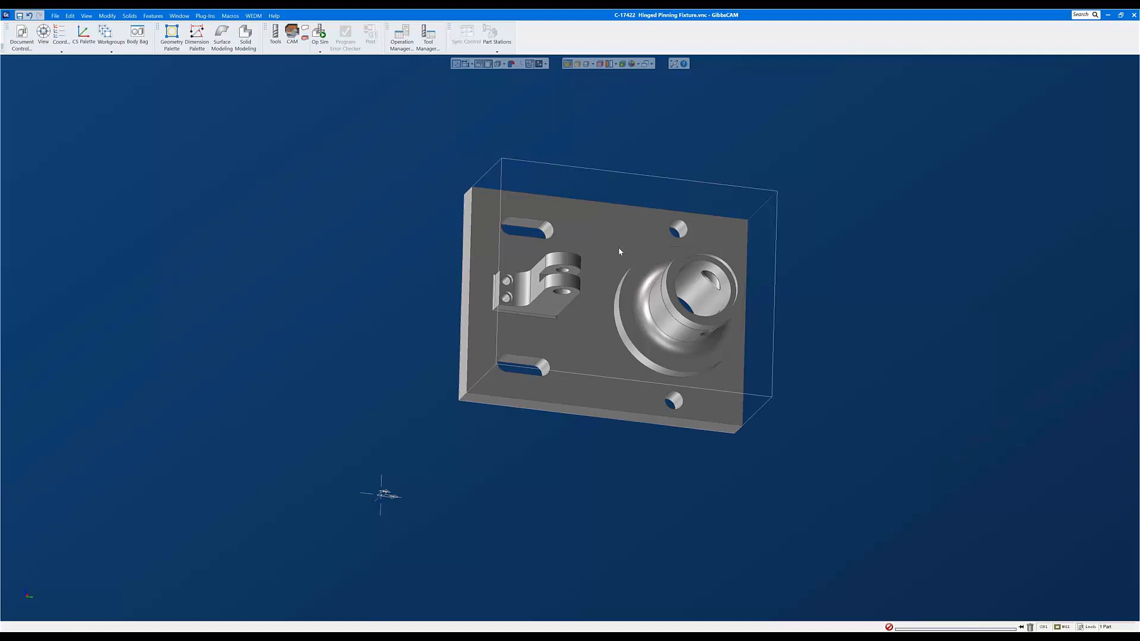
Step: Align the base plate's large face that carries the boss and bracket to the coordinate system
left_click(601, 245)
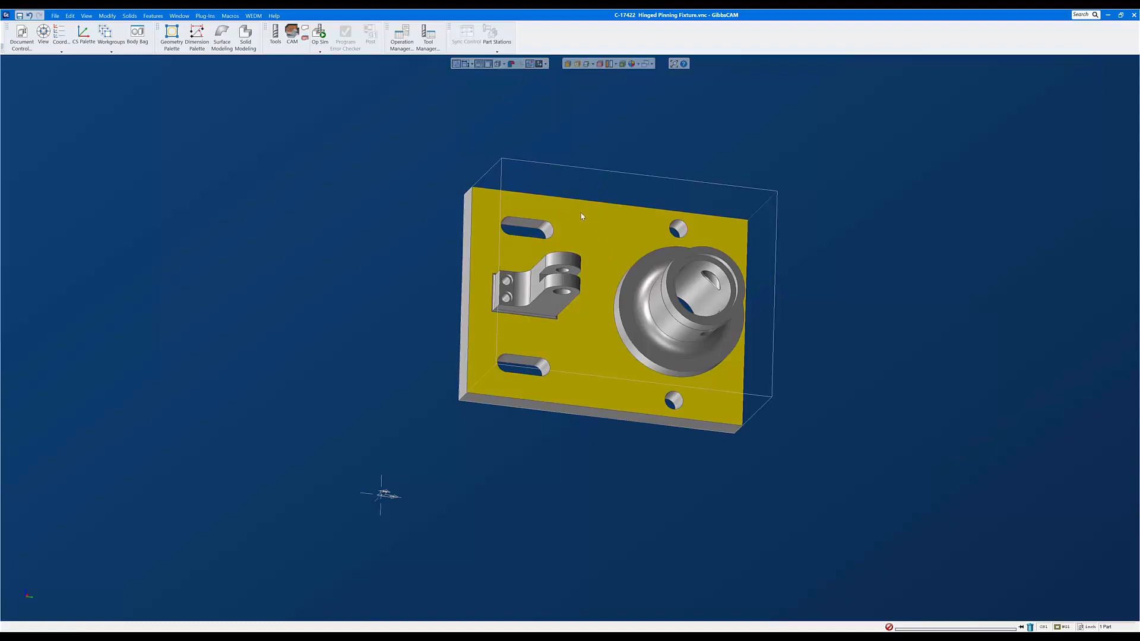
double_click(510, 207)
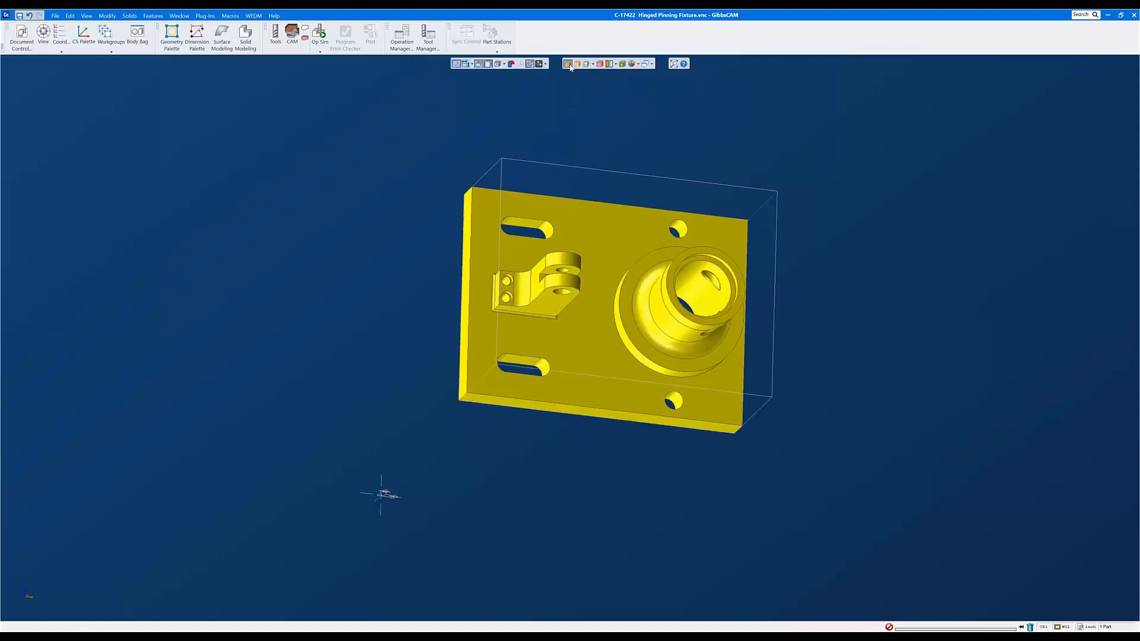
left_click(537, 302)
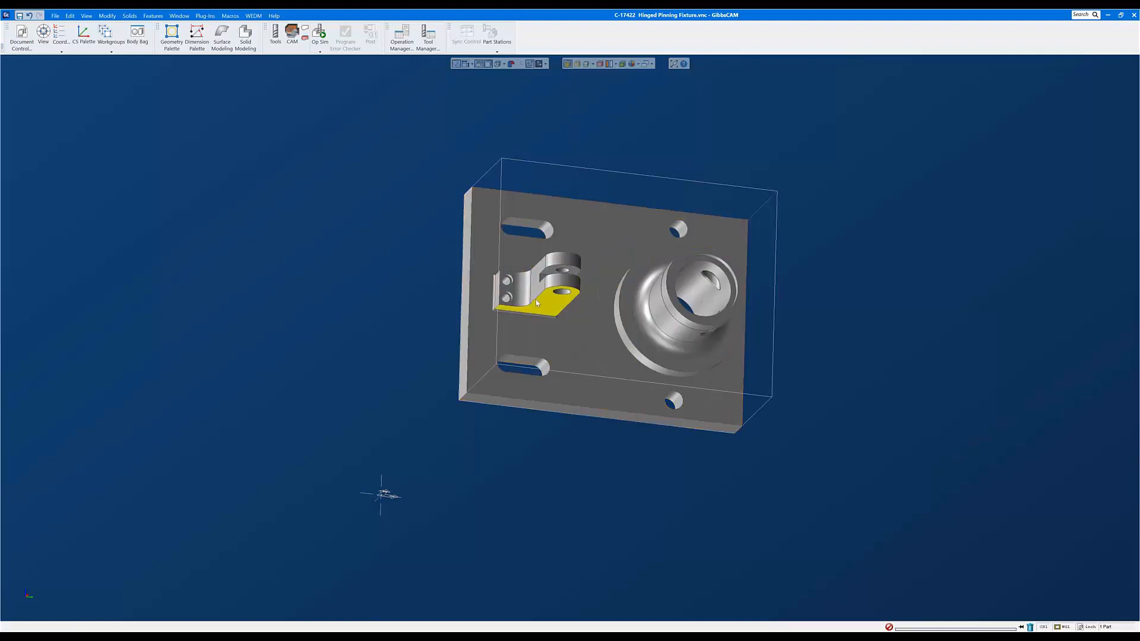
left_click(598, 301)
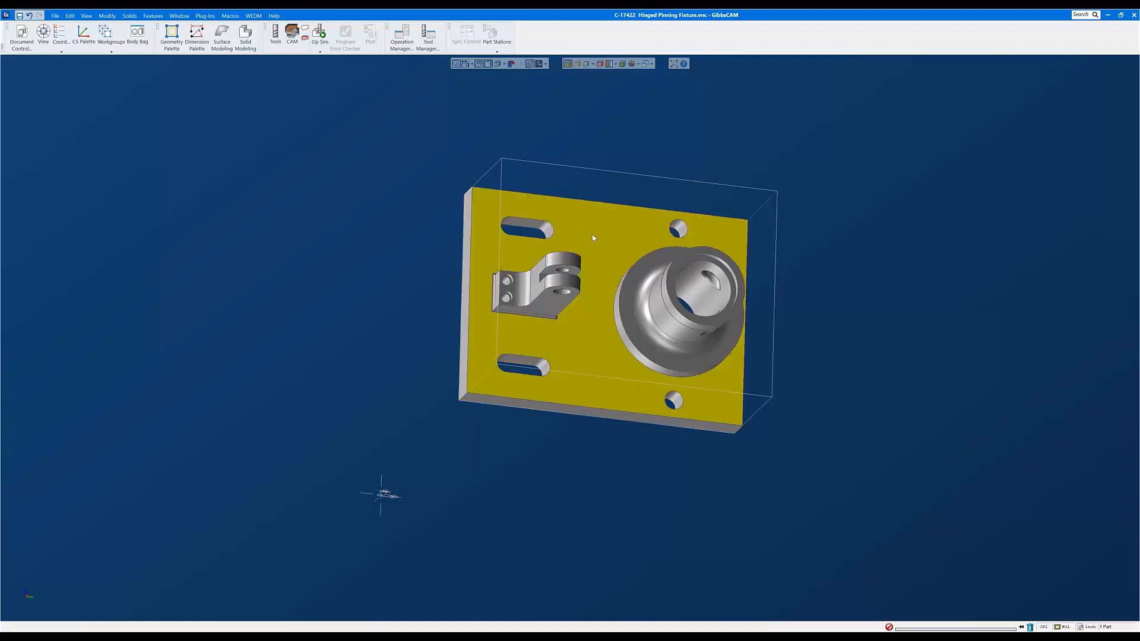
right_click(612, 229)
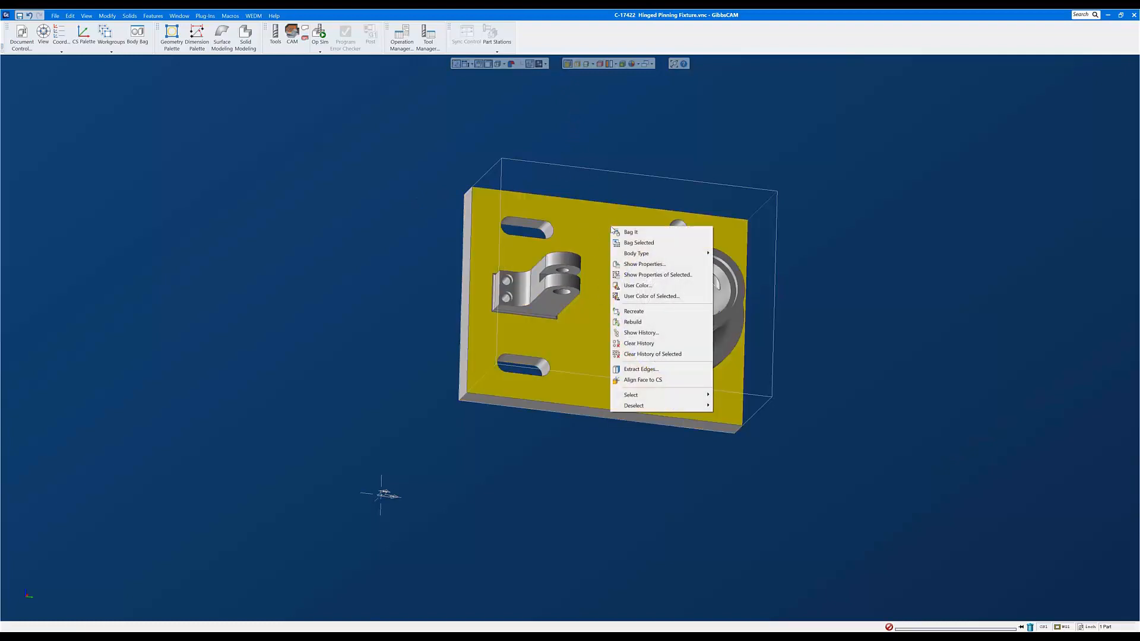
left_click(662, 382)
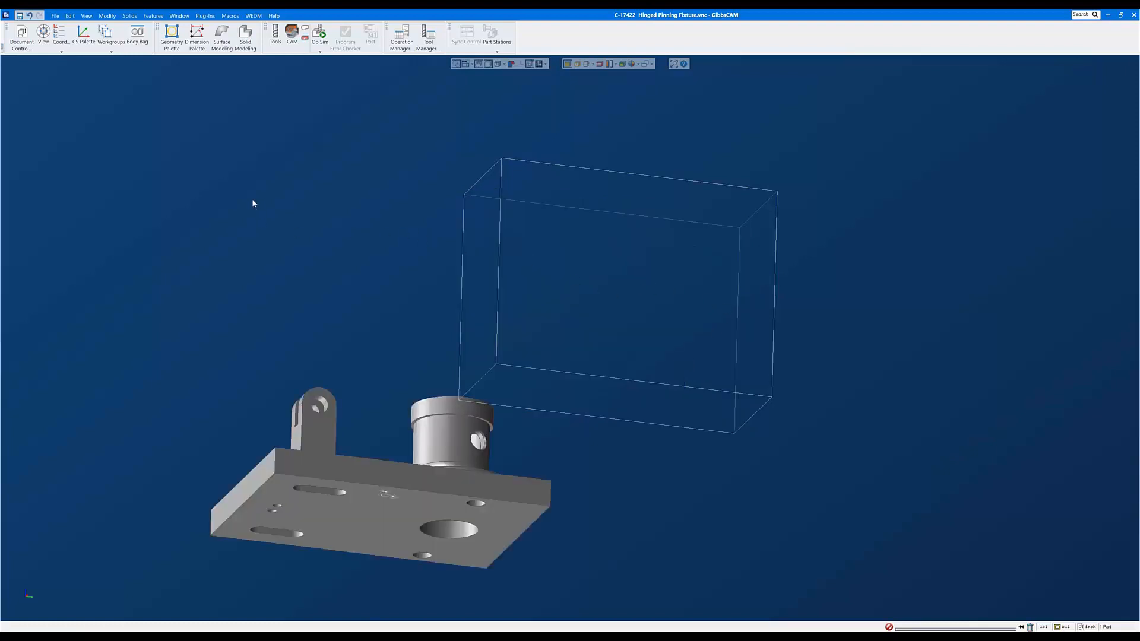
Step: Rotate the fixture 90 degrees clockwise around X 0, Y 0 with 2D Rotate
middle_click_drag(252, 203, 417, 522)
left_click(417, 523)
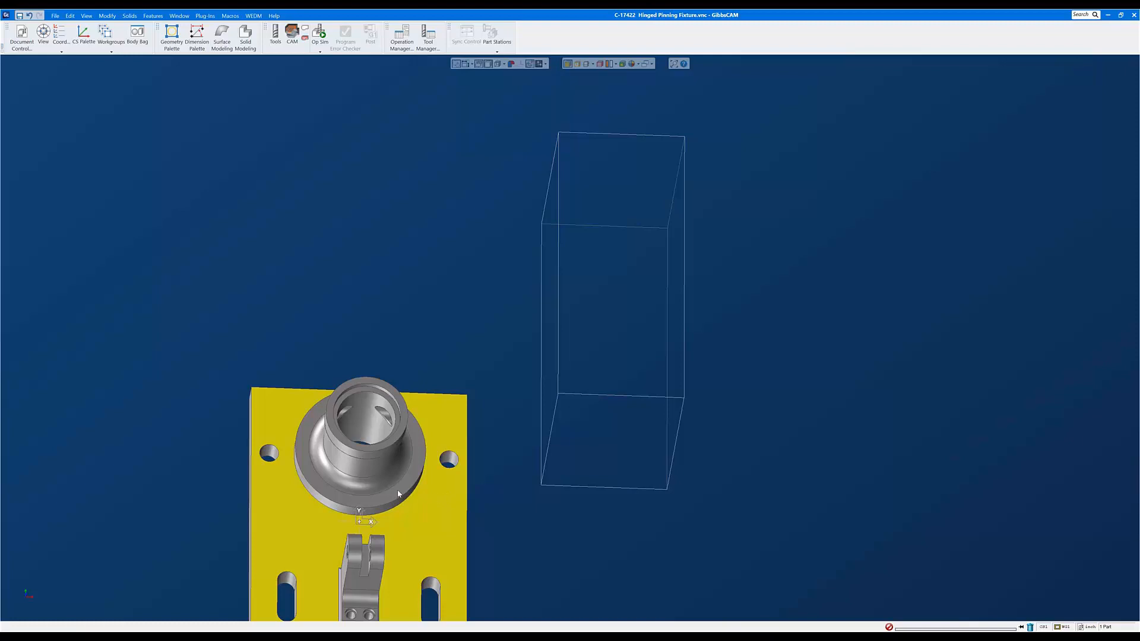
key("ctrl+h")
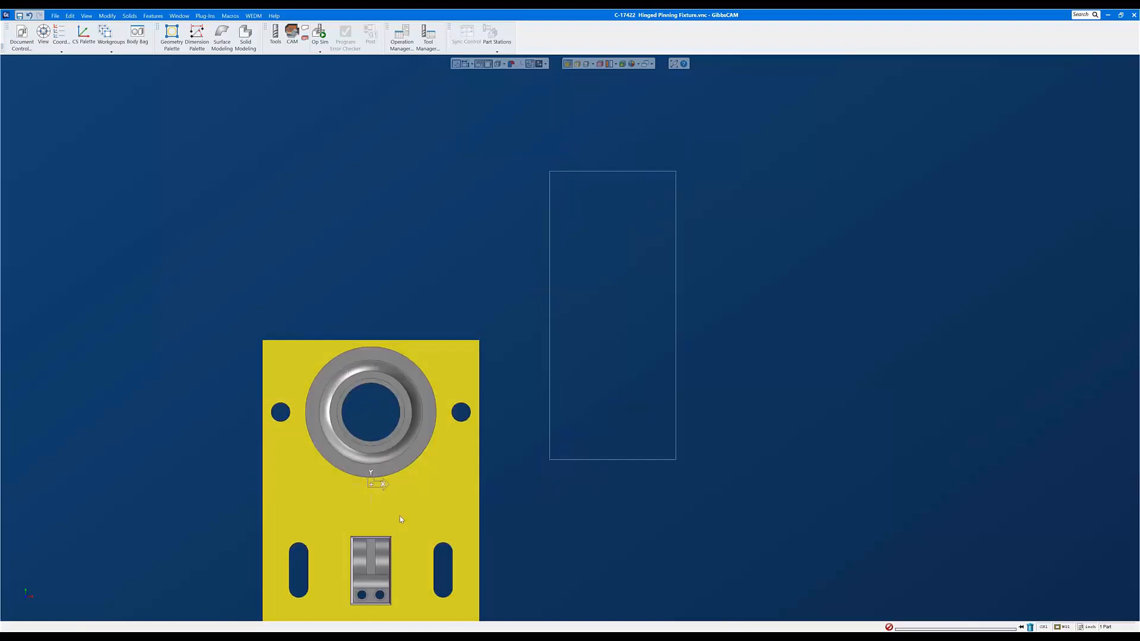
middle_click_drag(438, 489, 509, 343)
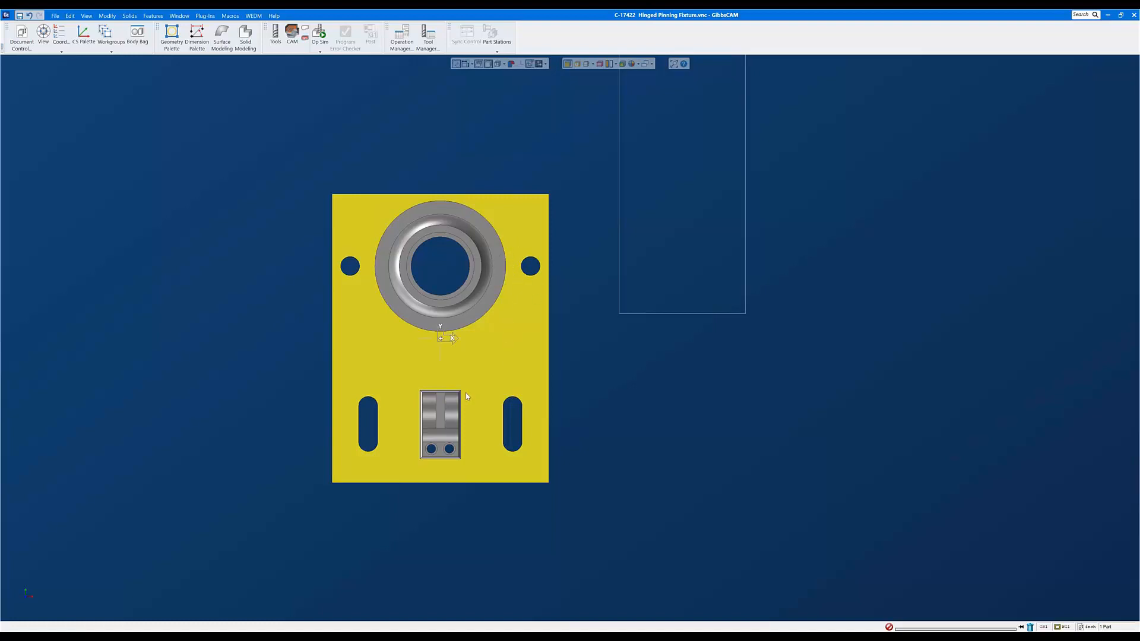
middle_click_drag(466, 396, 460, 247)
left_click(447, 309)
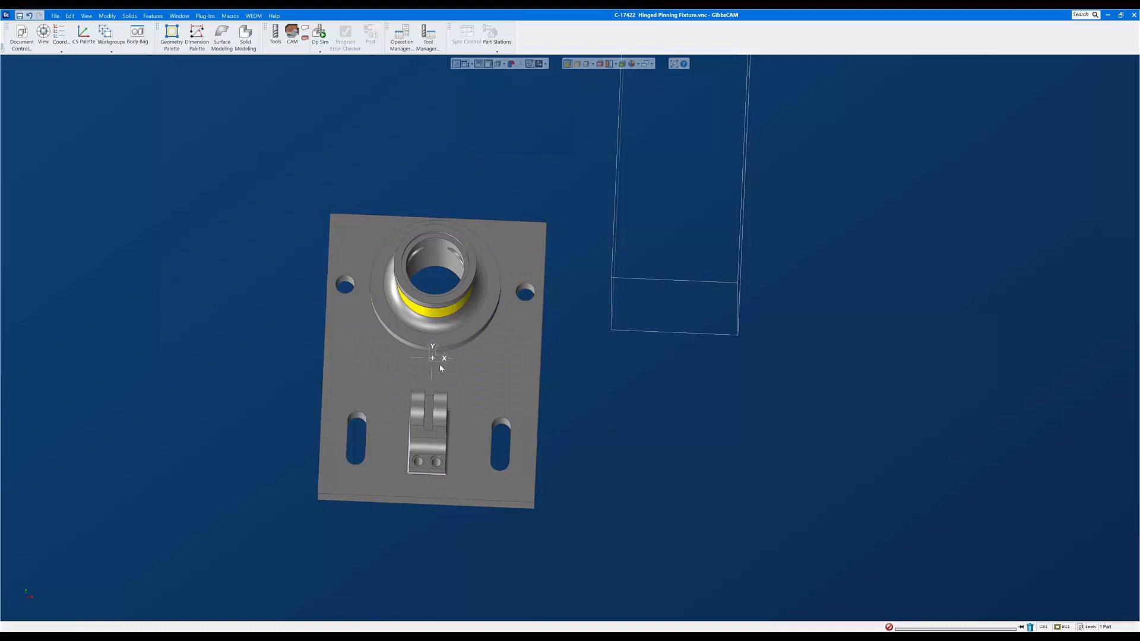
left_click(355, 343)
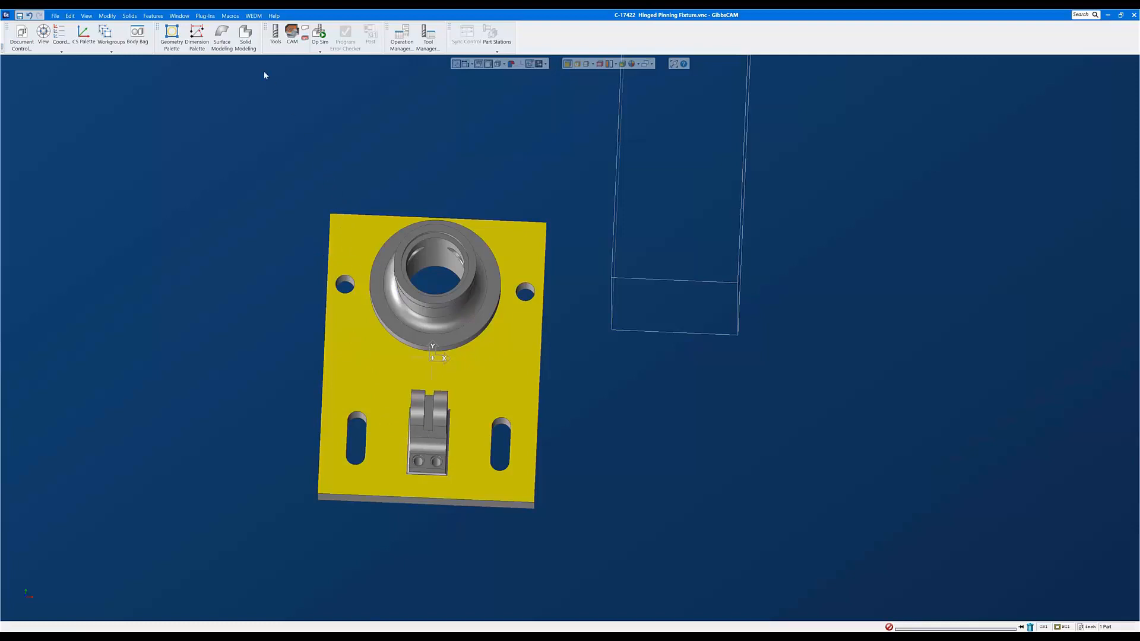
left_click(109, 16)
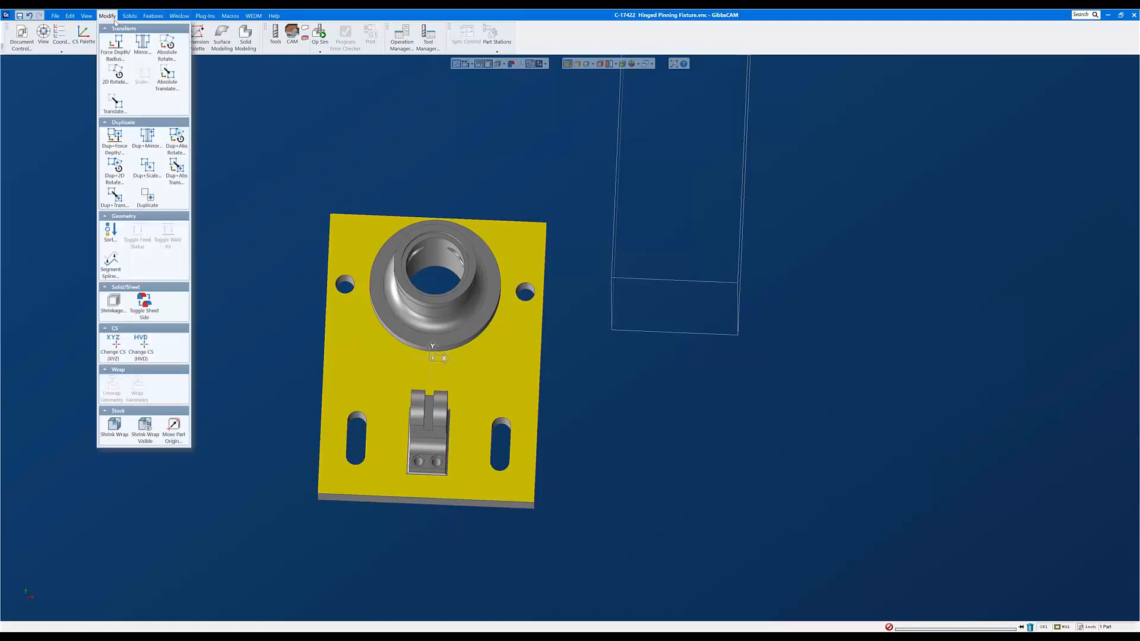
left_click(114, 73)
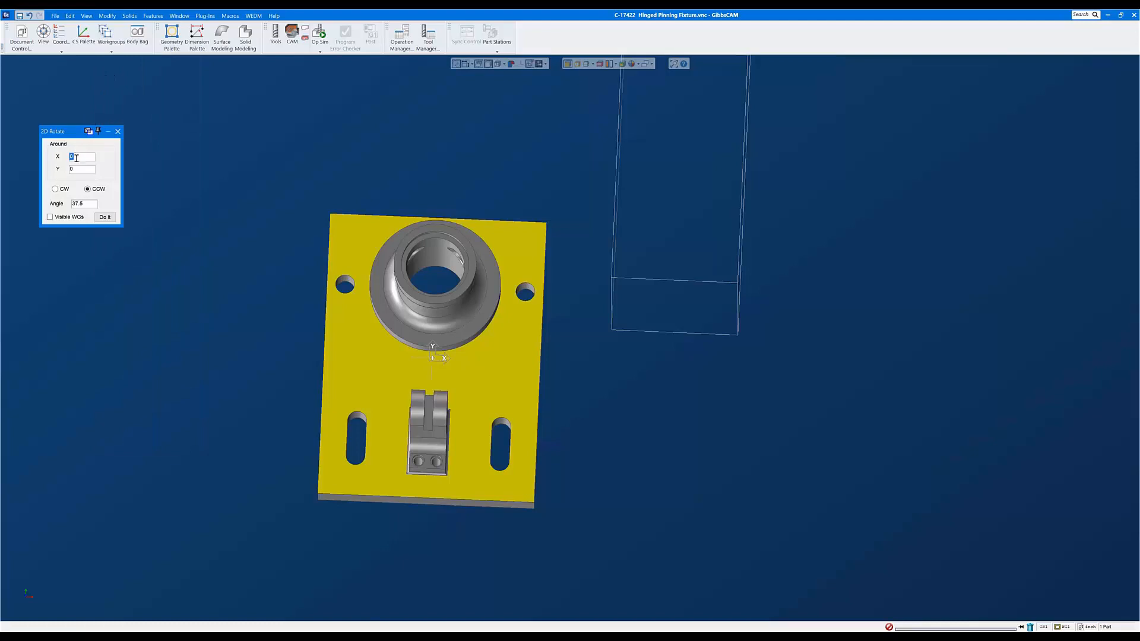
left_click(59, 188)
left_click_drag(91, 204, 50, 206)
type("90")
left_click(110, 218)
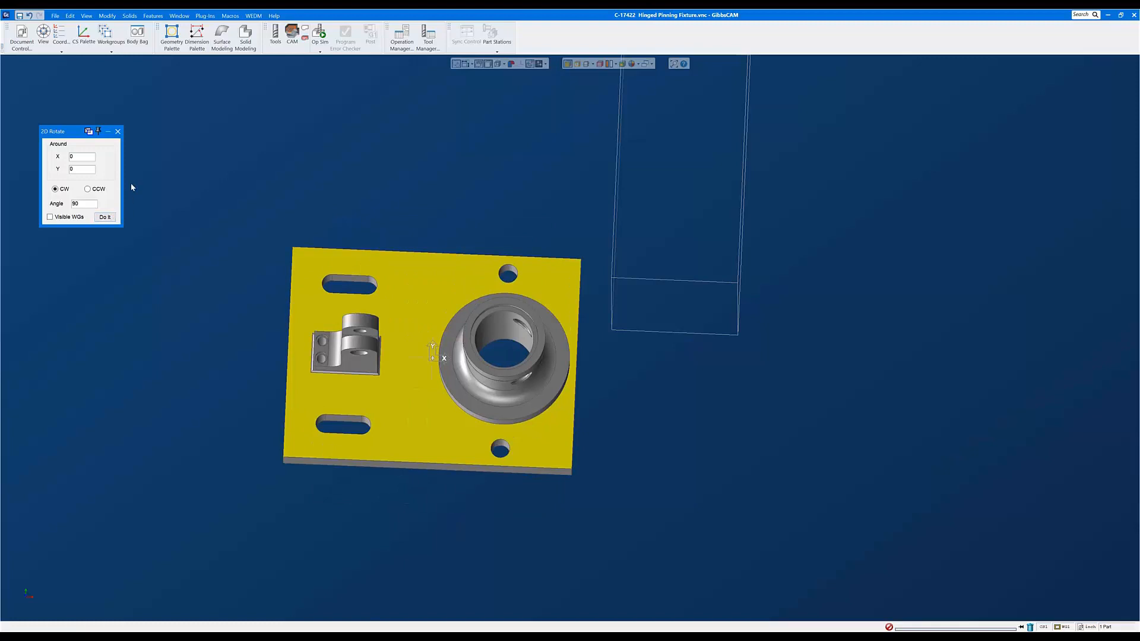
Step: Shrink-wrap the stock around the rotated fixture and finish with the 2D Rotate settings
left_click(106, 15)
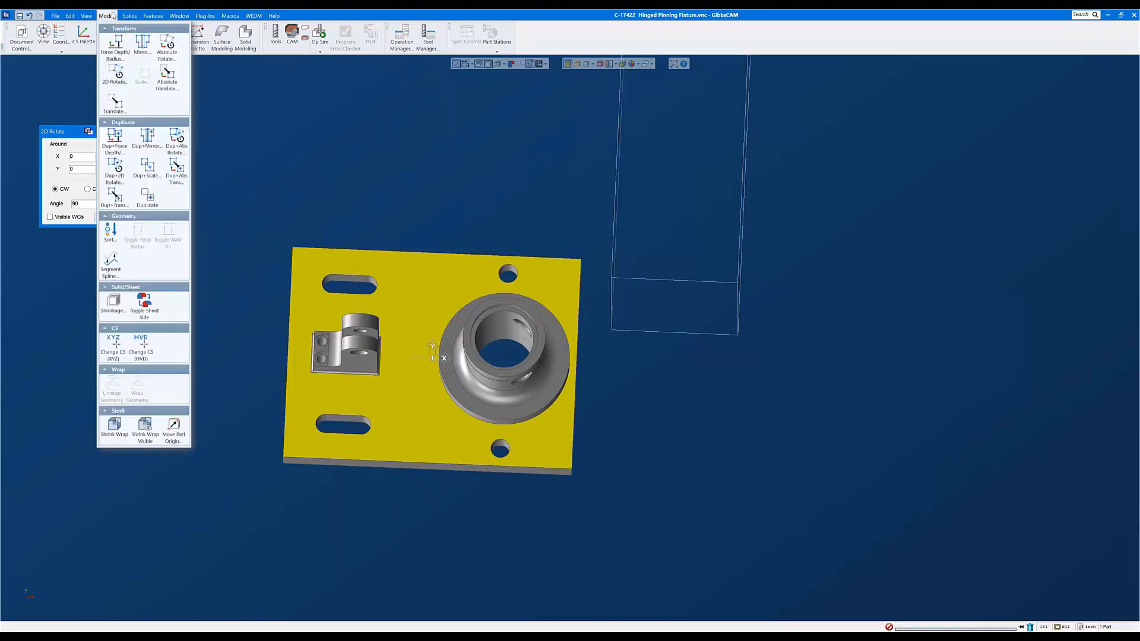
left_click(113, 426)
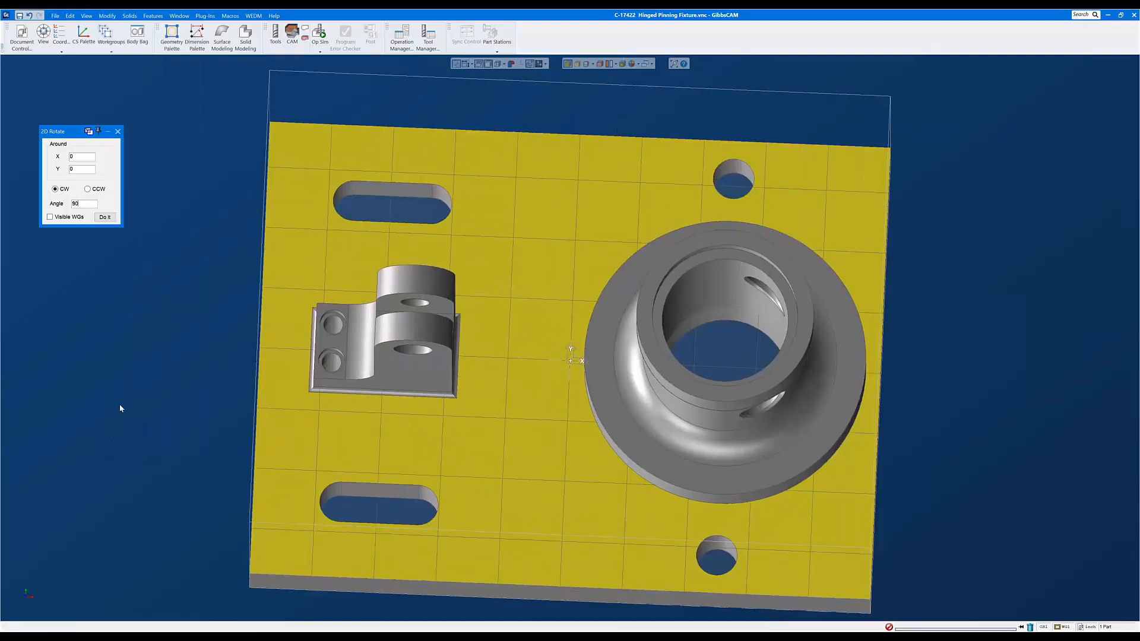
left_click(118, 132)
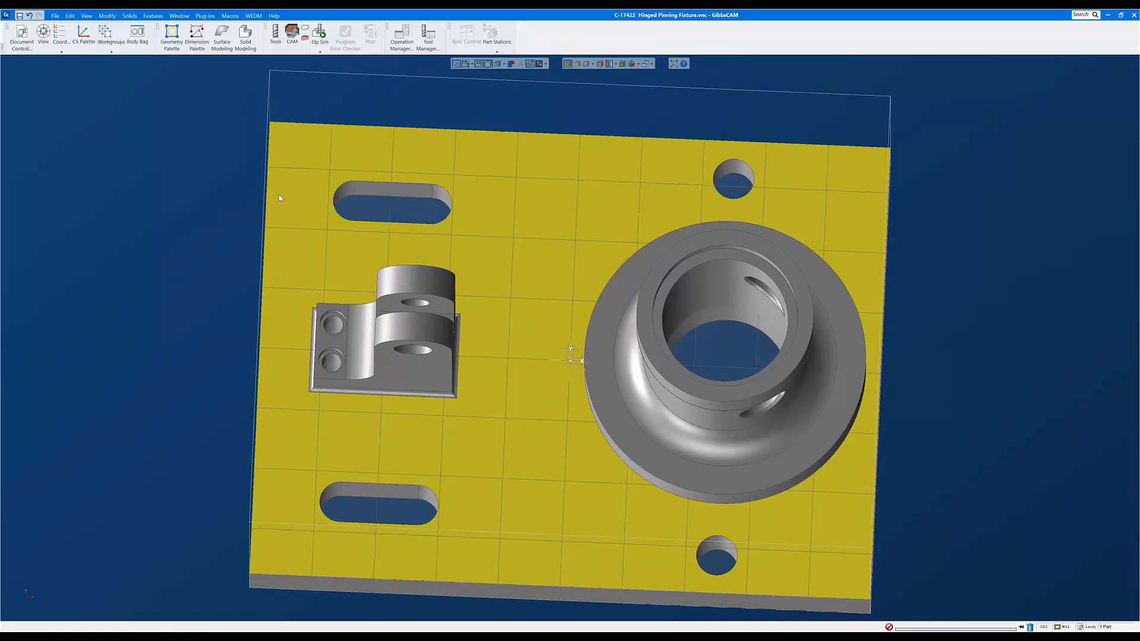
Step: Examine the aligned fixture's plate edges, boss faces and surrounding stock from straight-on and angled views
key("ctrl+h")
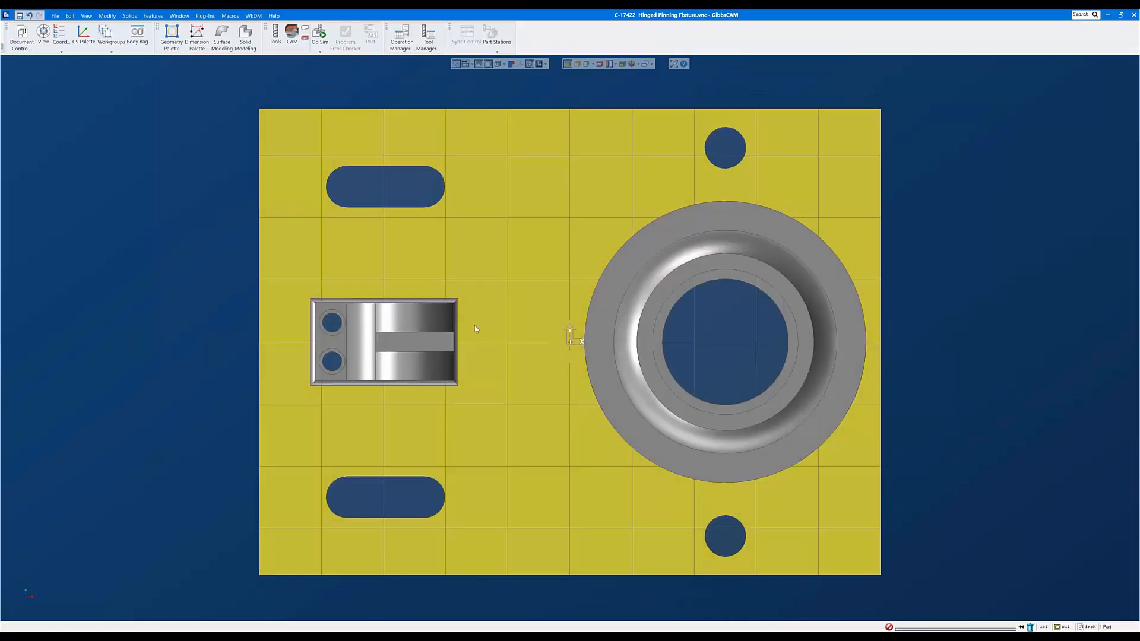
middle_click_drag(580, 473, 668, 522)
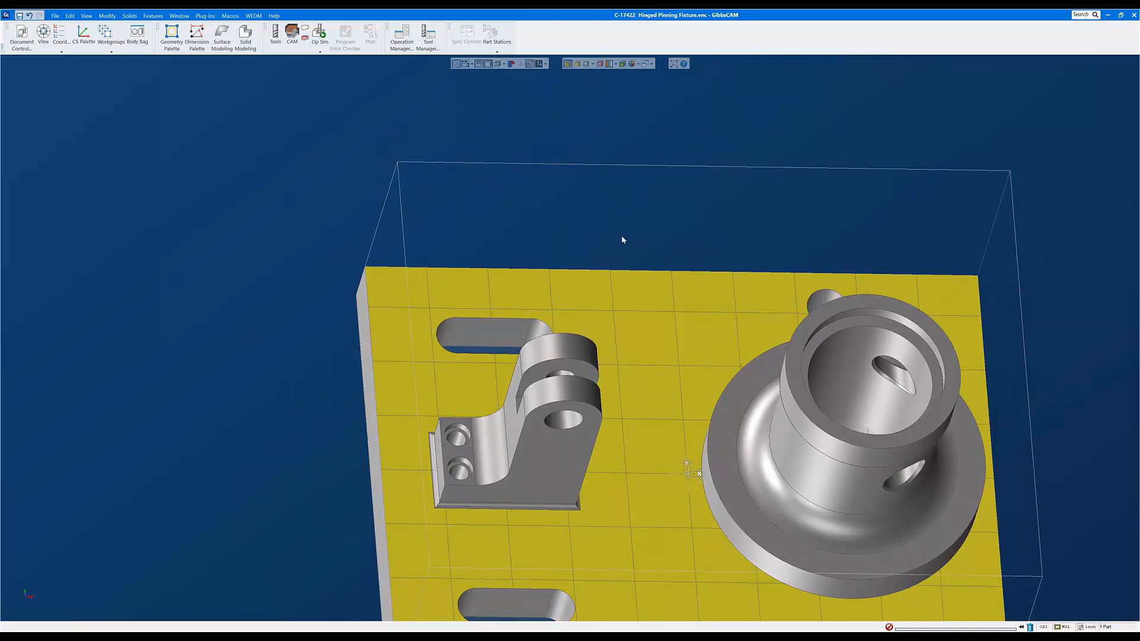
left_click(845, 303)
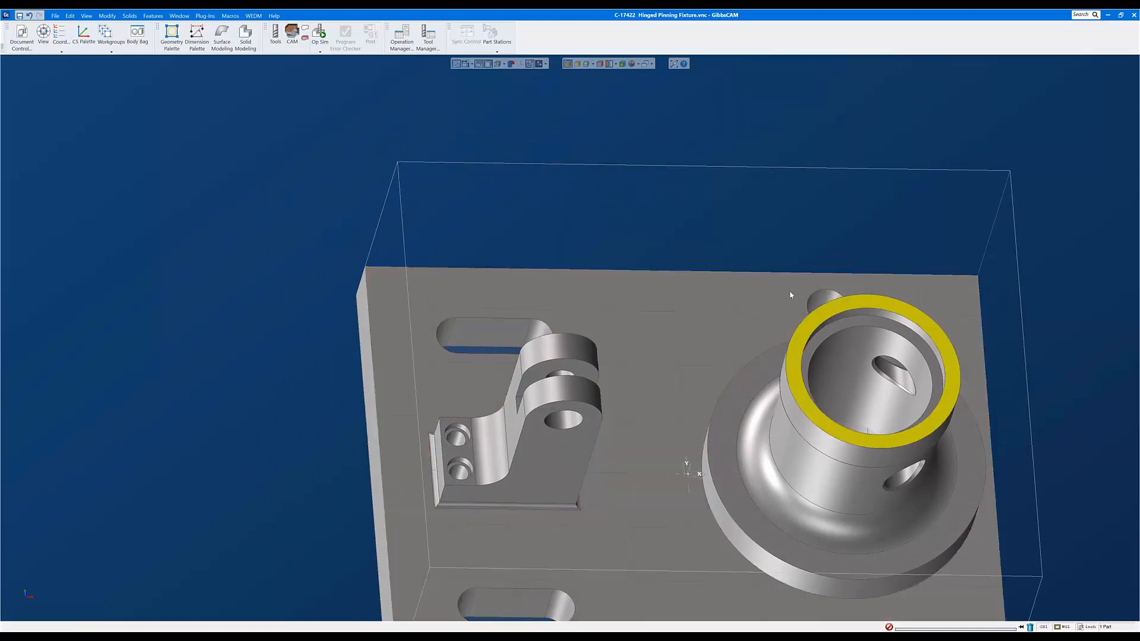
left_click(368, 368)
middle_click_drag(610, 152, 579, 450)
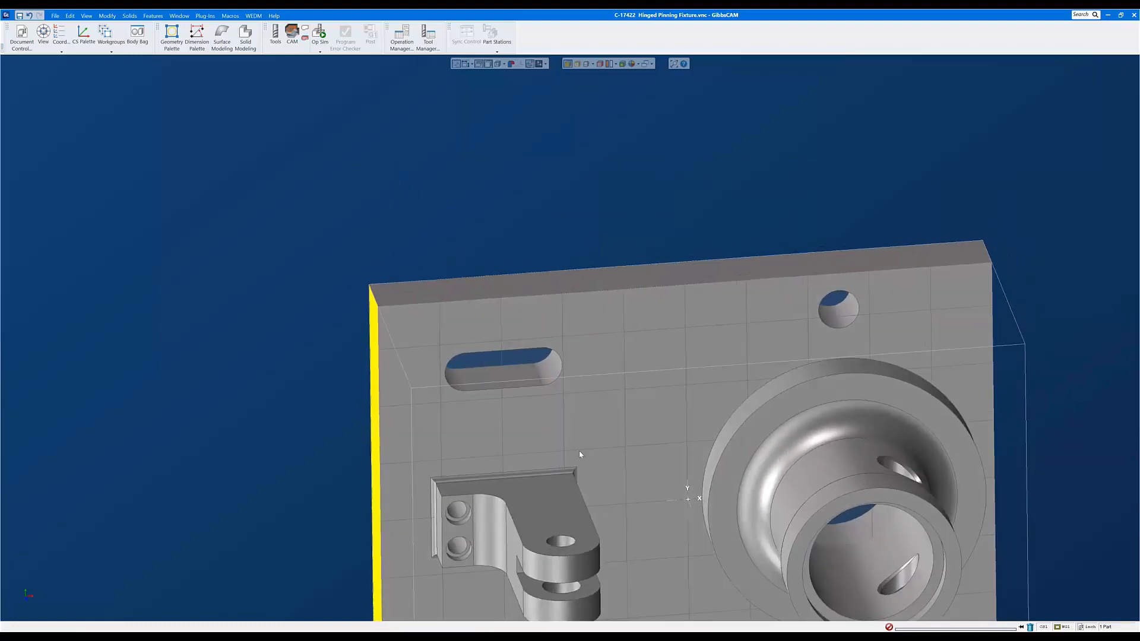
left_click(536, 292)
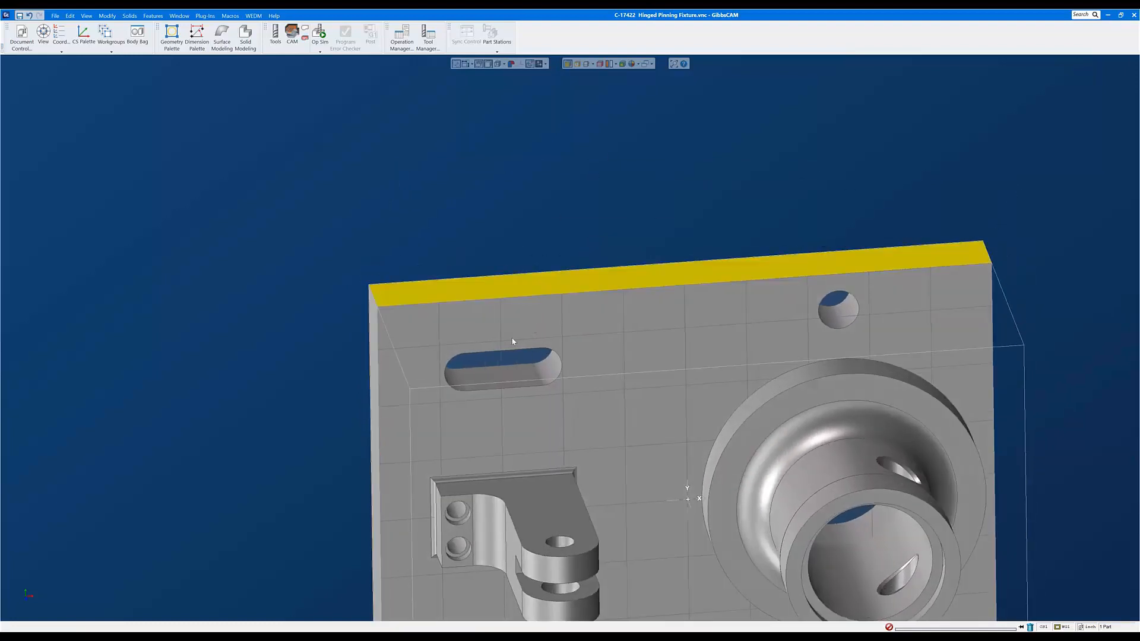
left_click(372, 360)
left_click(467, 294)
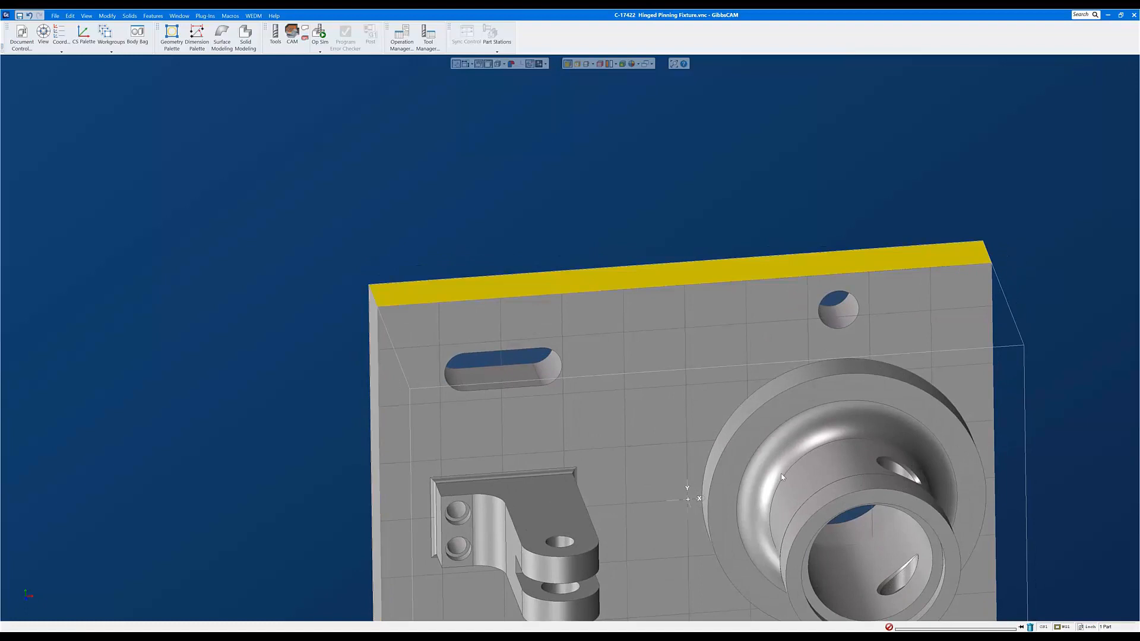
left_click(863, 498)
middle_click_drag(526, 449, 588, 369)
scroll(564, 376, "down", 3)
middle_click_drag(523, 422, 533, 313)
left_click(652, 155)
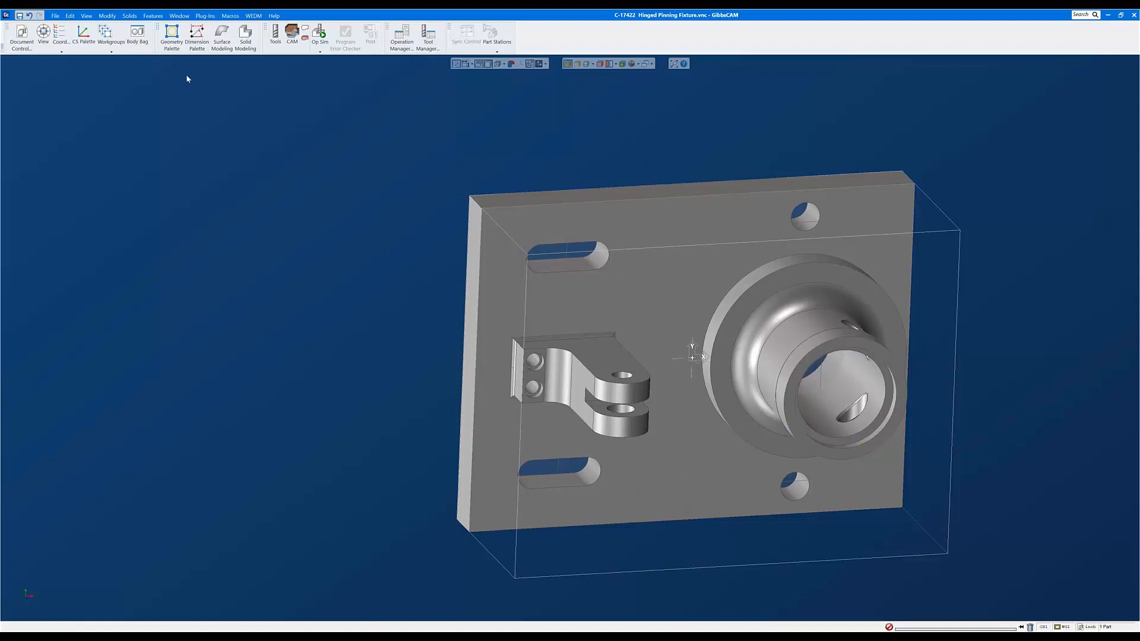
Step: Move the part origin to X -4, Y 3, Z 2.75 at the upper corner of the stock
left_click(107, 15)
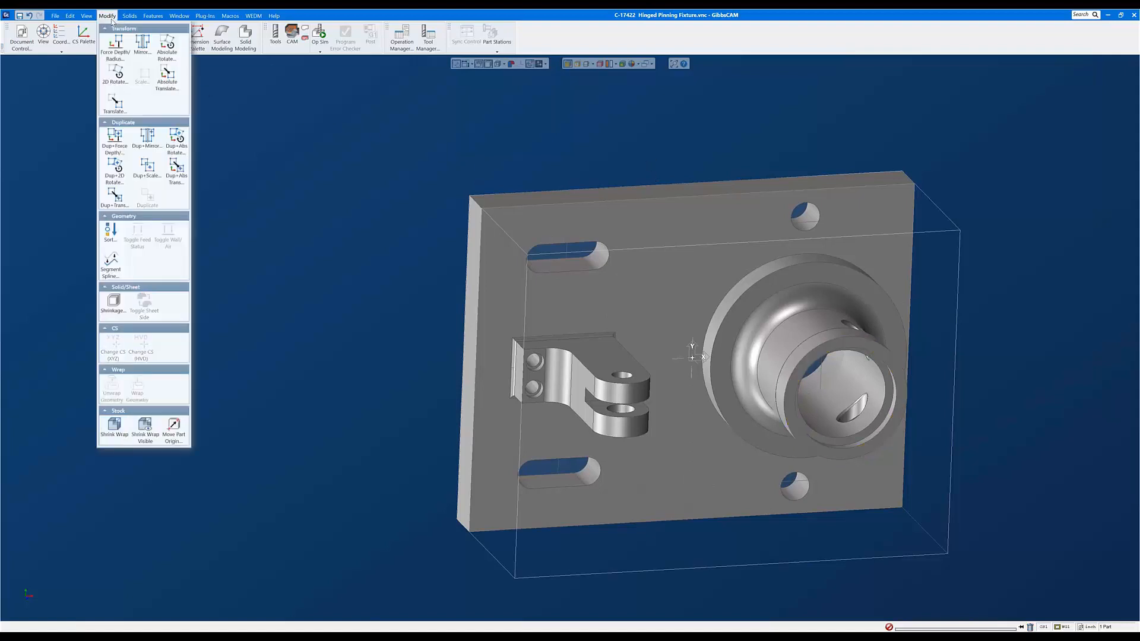
left_click(174, 430)
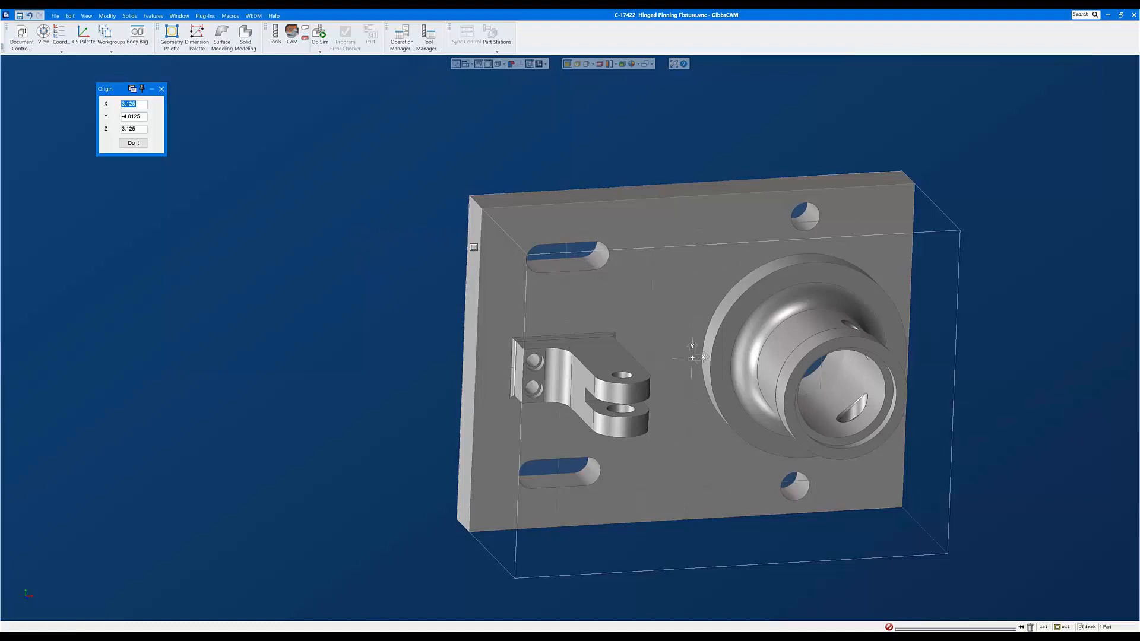
left_click(473, 247)
left_click(140, 117)
key("ctrl+a")
type("3")
left_click(143, 129)
key("ctrl+a")
type("2.75")
left_click(134, 143)
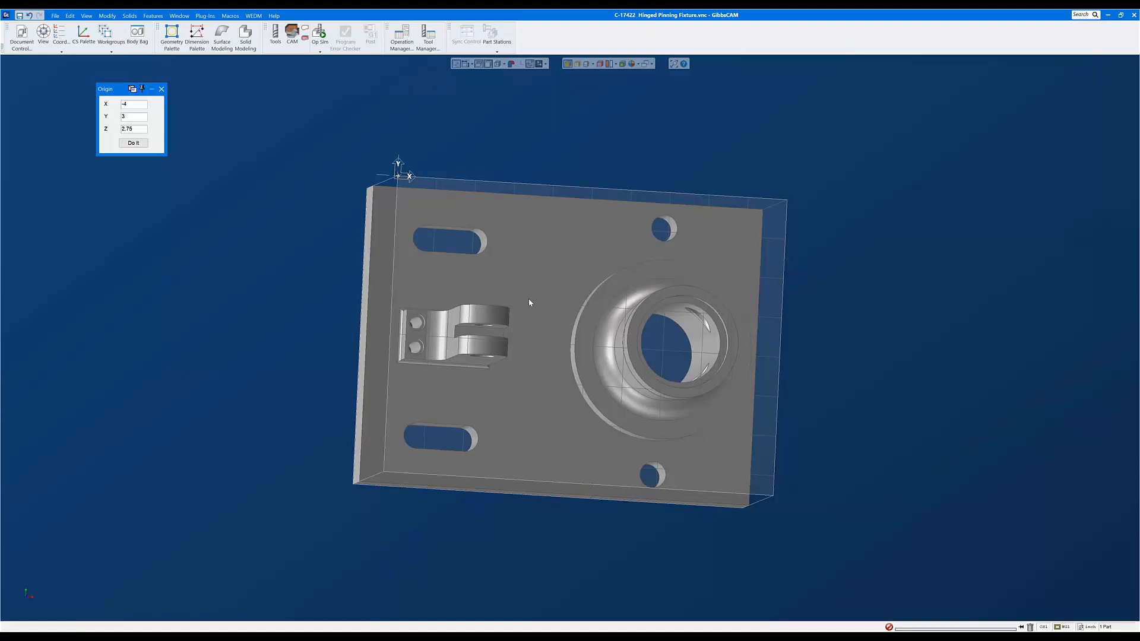
left_click(161, 89)
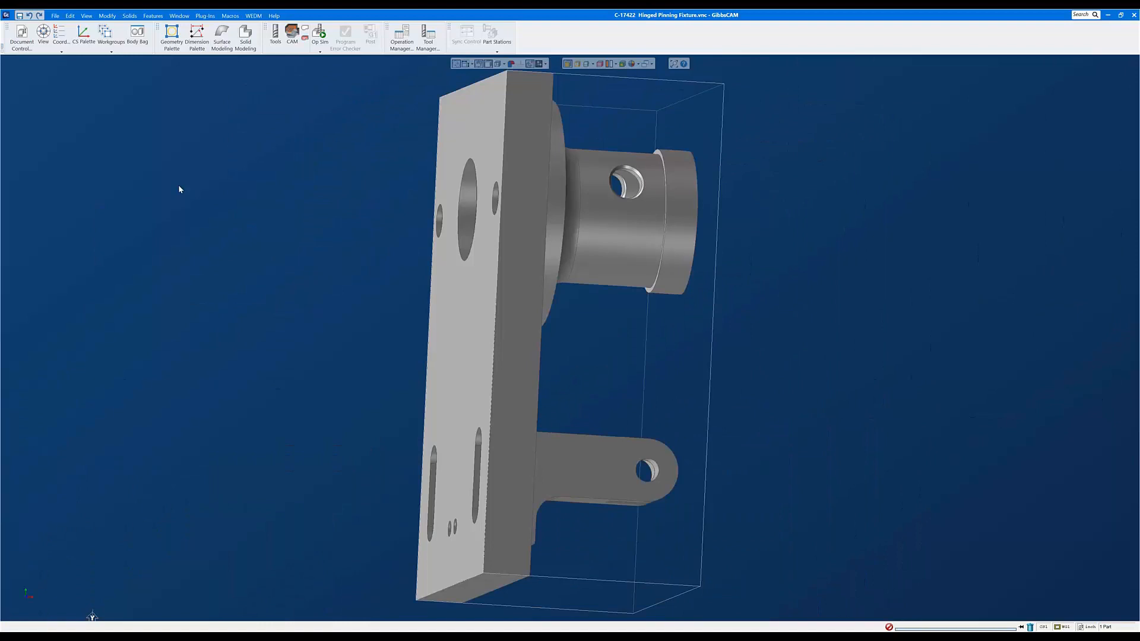
Step: Examine the orientation of the fixture's plate, boss and bracket relative to the coordinate system origin
key("ctrl+h")
scroll(628, 324, "down", 5)
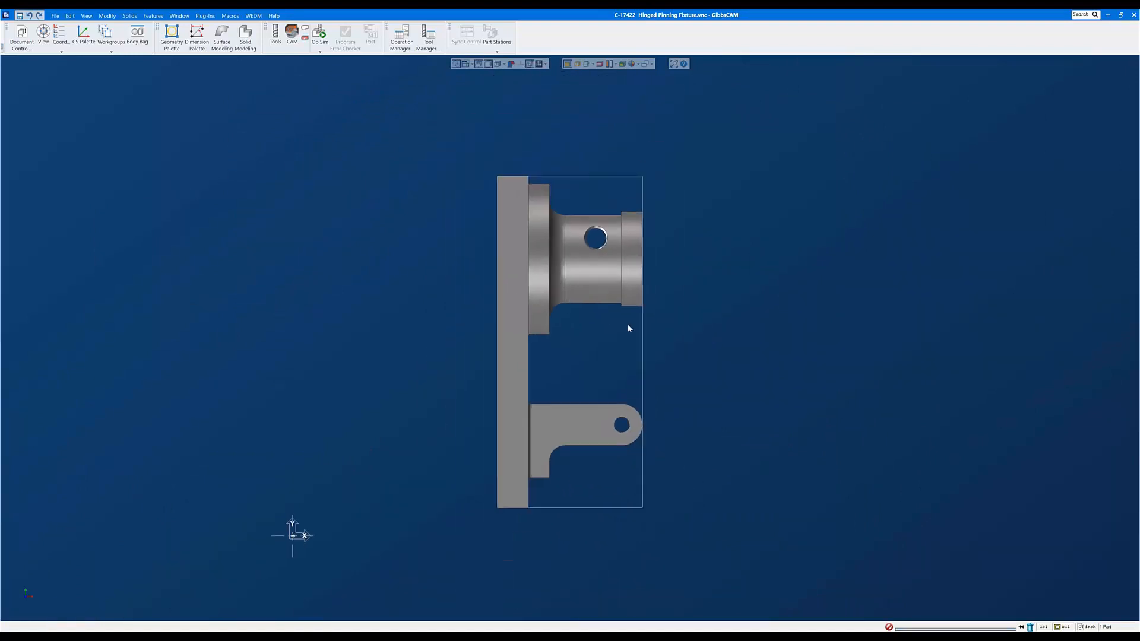
scroll(661, 321, "up", 1)
middle_click_drag(688, 454, 596, 268)
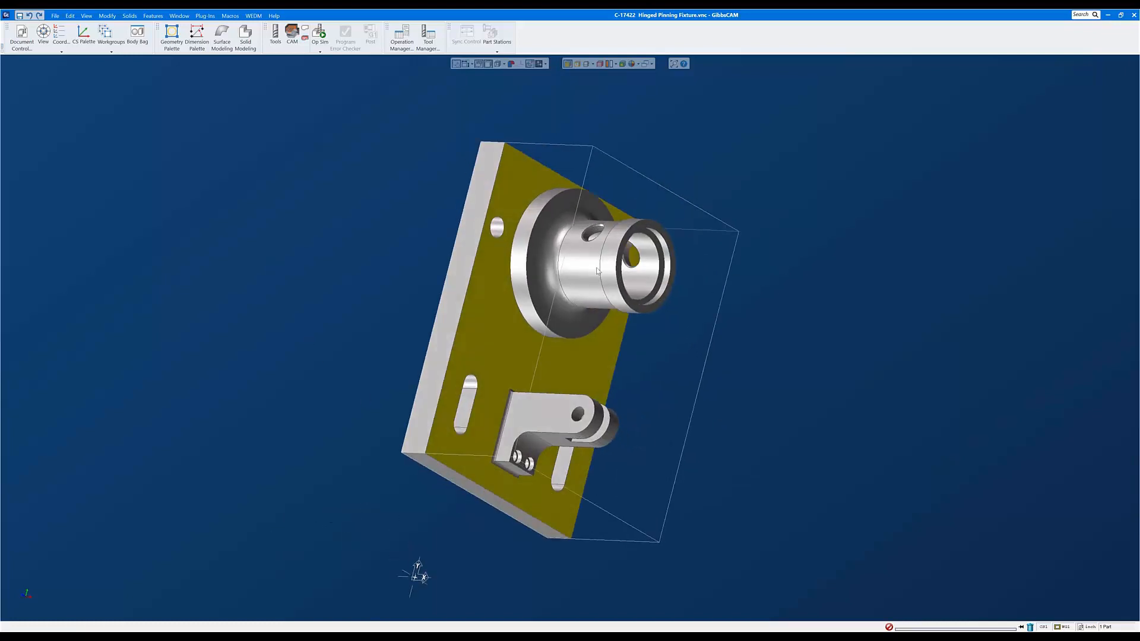
left_click(650, 274)
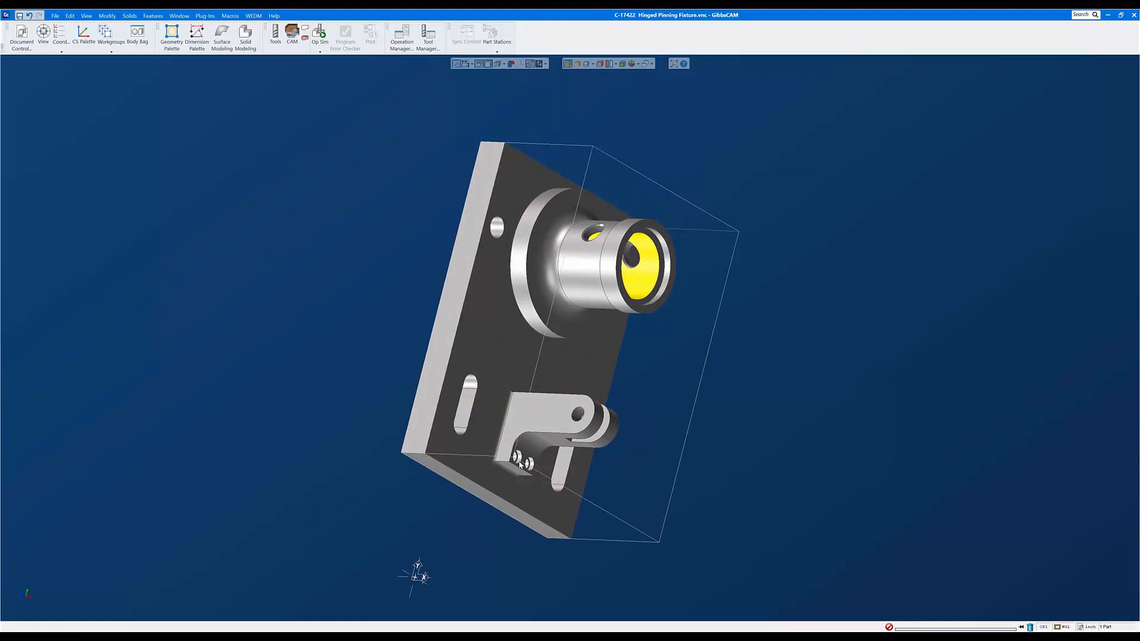
middle_click_drag(520, 465, 438, 360)
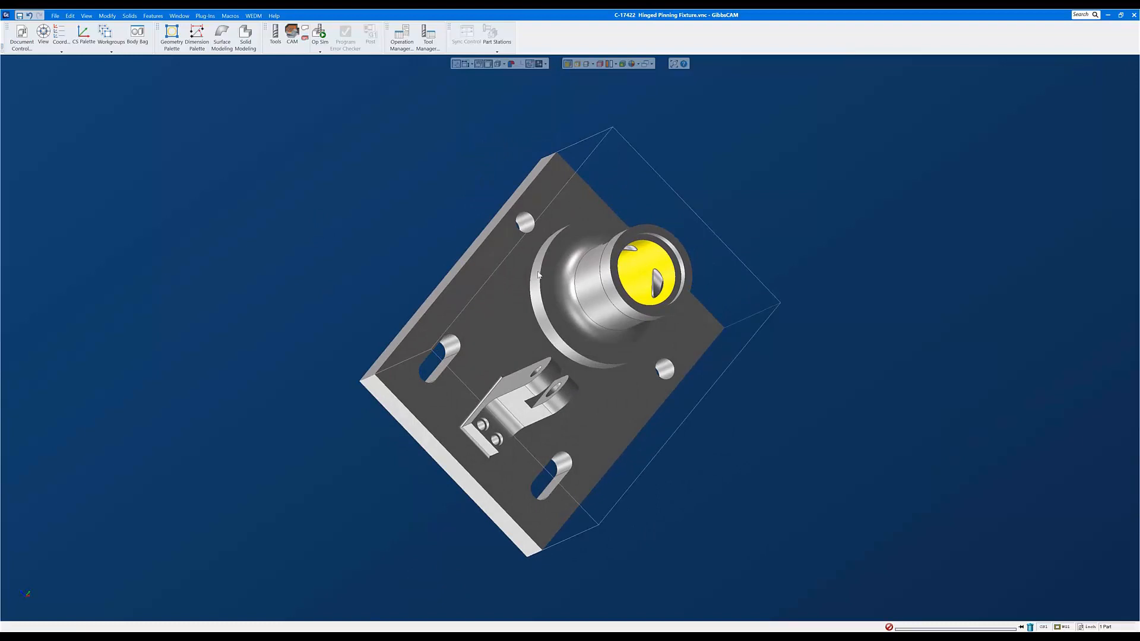
left_click(722, 167)
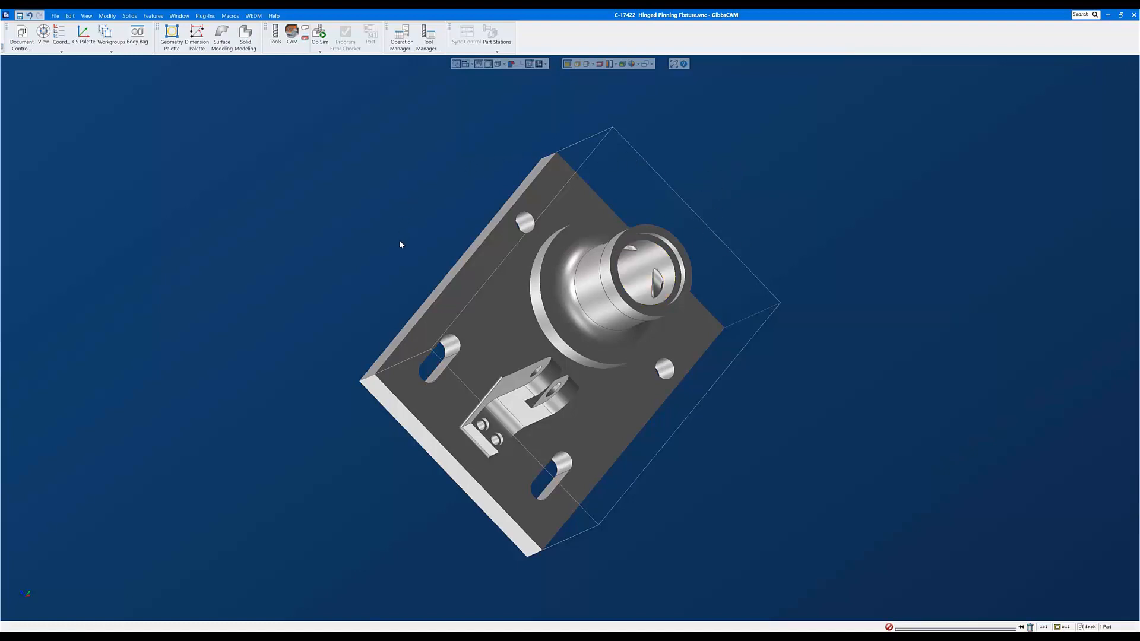
key("3")
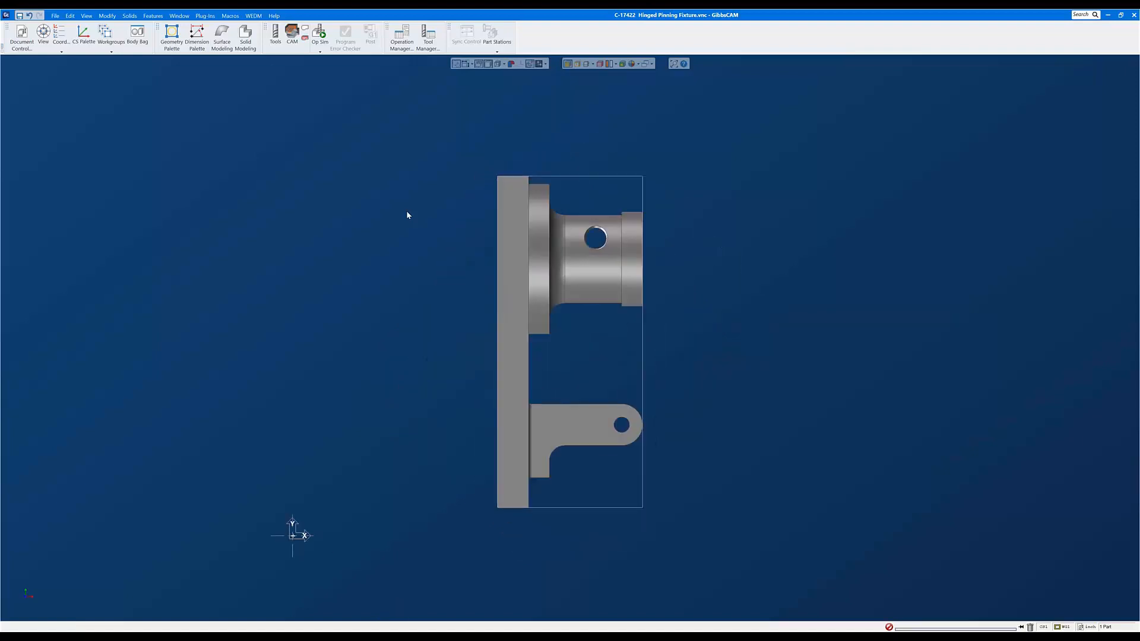
scroll(526, 310, "up", 2)
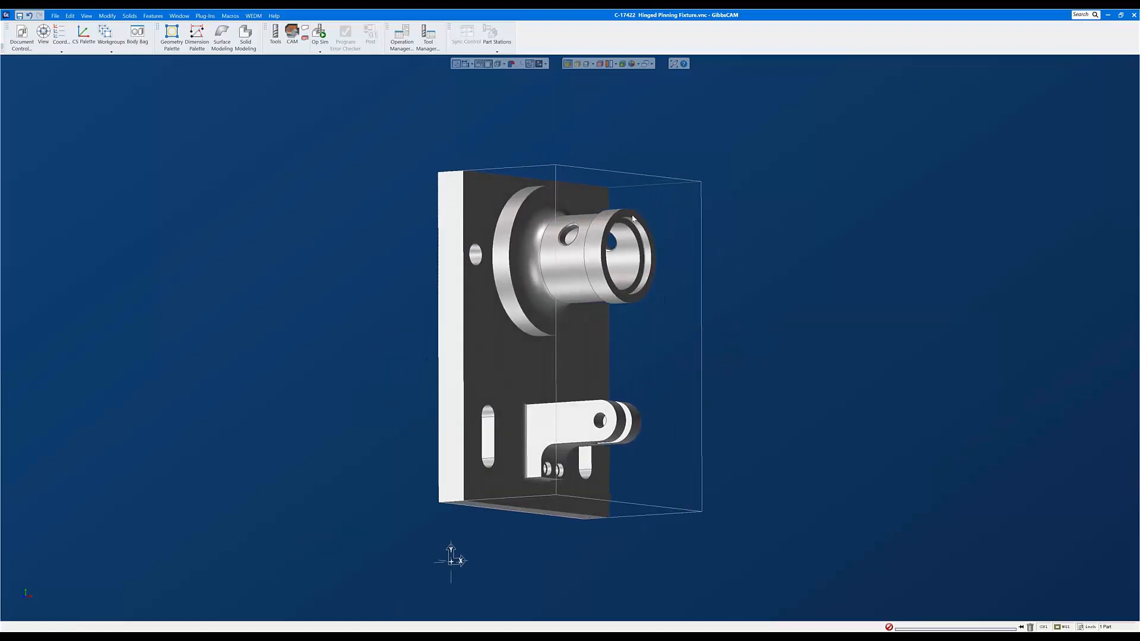
Step: Align the fixture to the coordinate system by the ring-shaped end face of its cylindrical boss
left_click(519, 359)
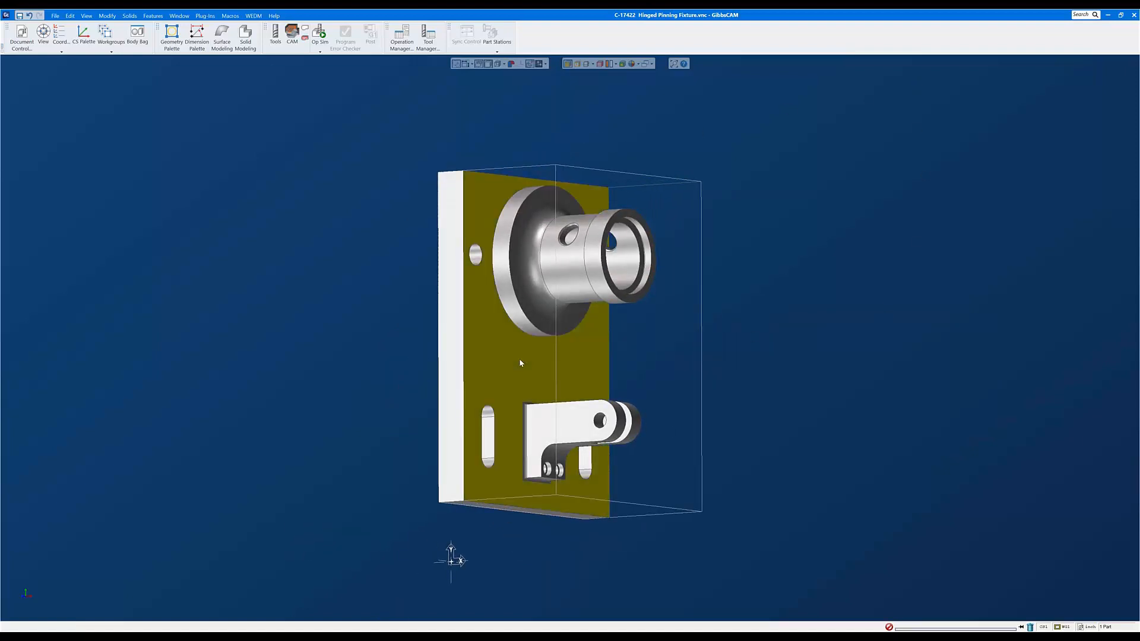
left_click(636, 218)
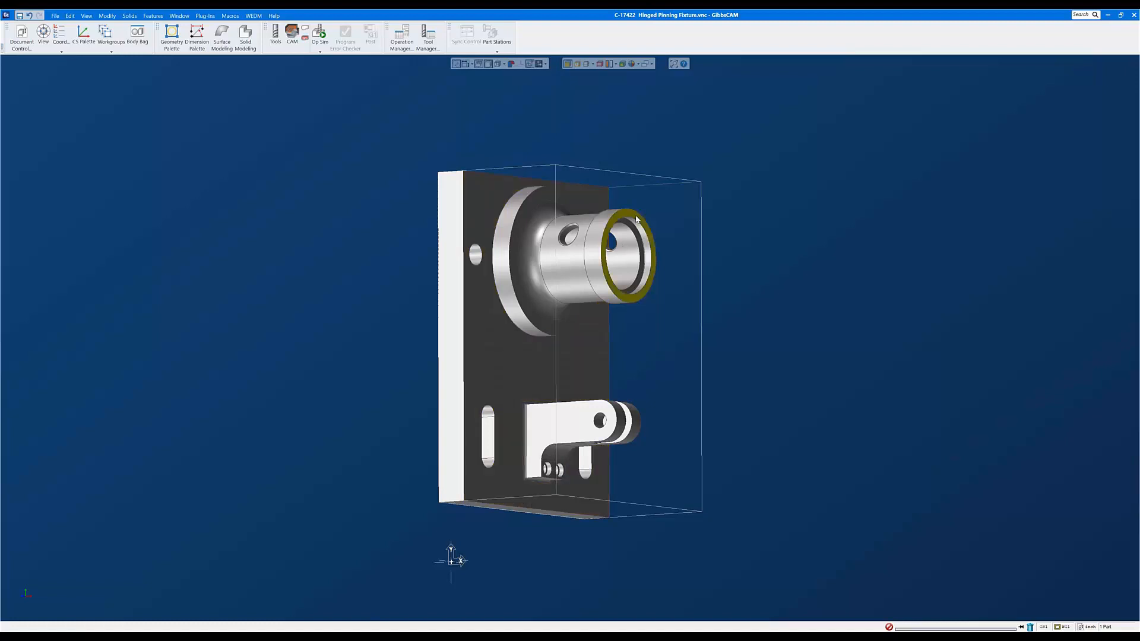
right_click(636, 218)
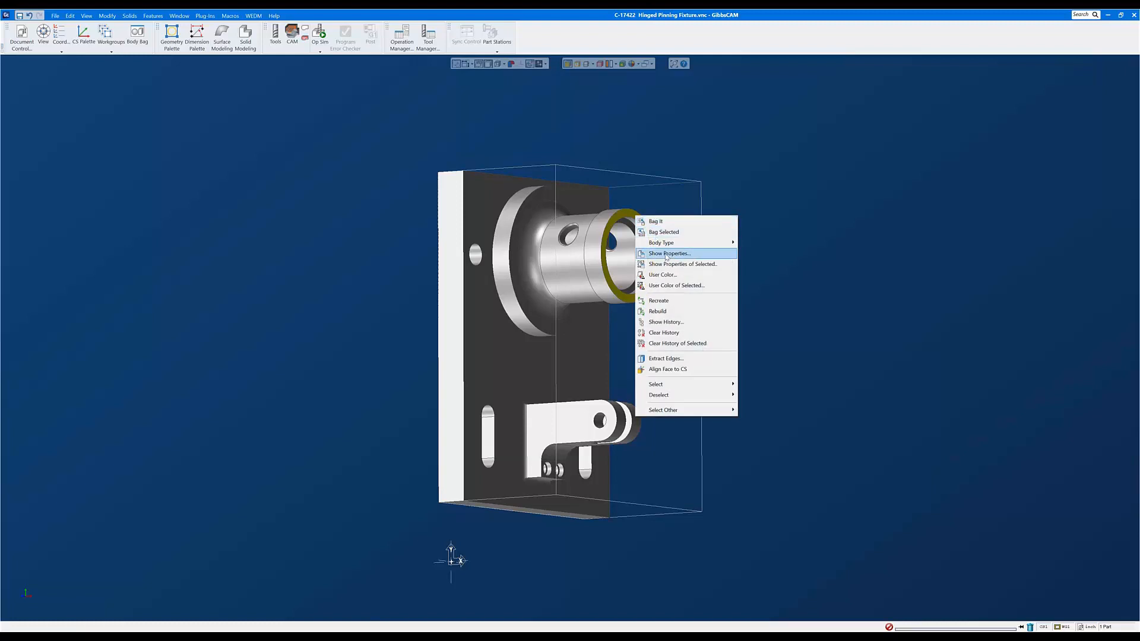
left_click(666, 371)
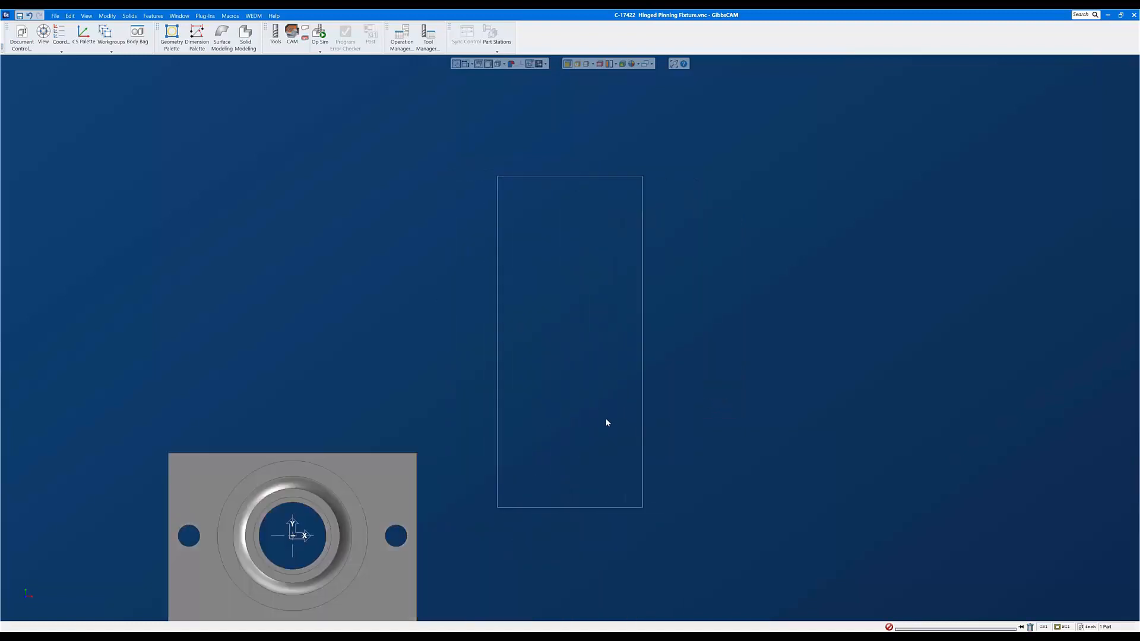
Step: Rotate the fixture body 90 degrees clockwise around X 0, Y 0 with 2D Rotate
middle_click_drag(415, 443, 567, 234)
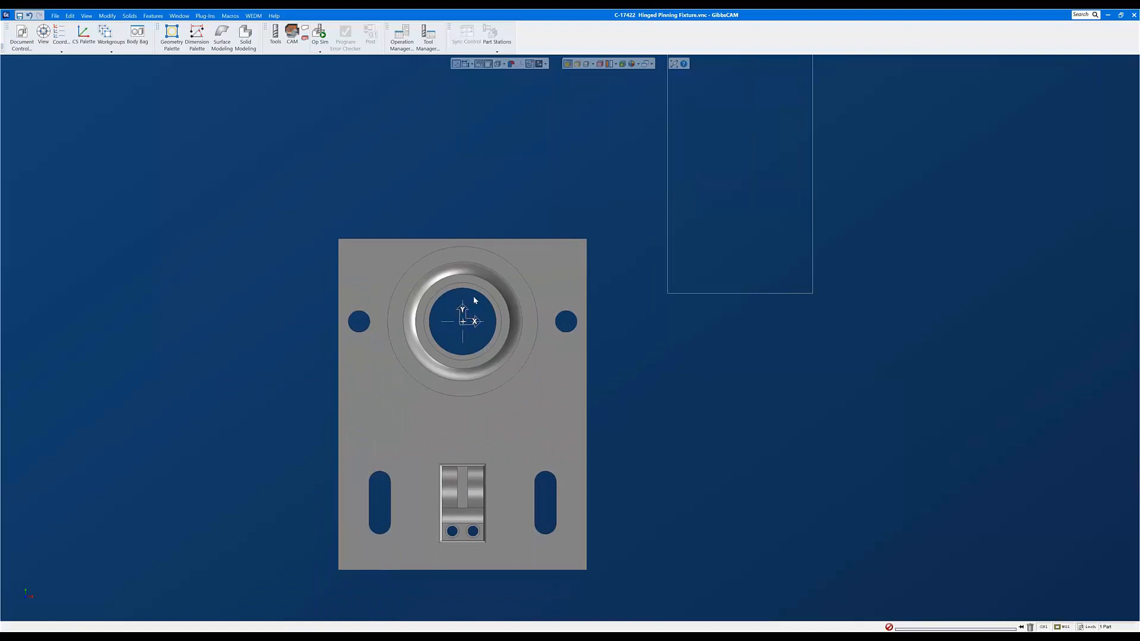
left_click(507, 370)
left_click(103, 17)
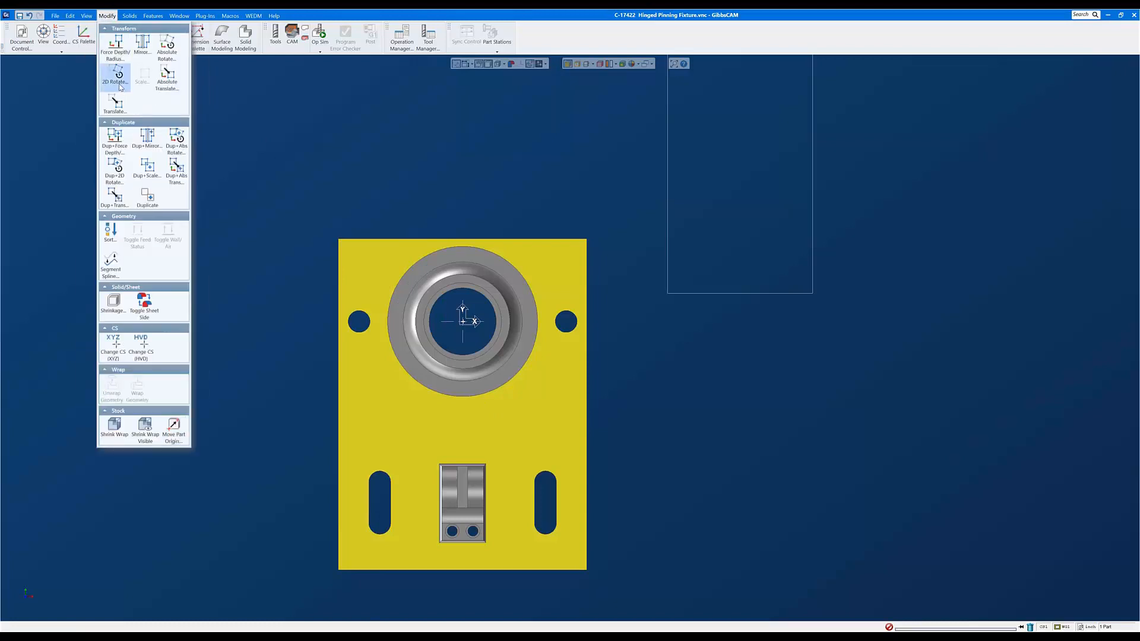
left_click(117, 80)
left_click(105, 218)
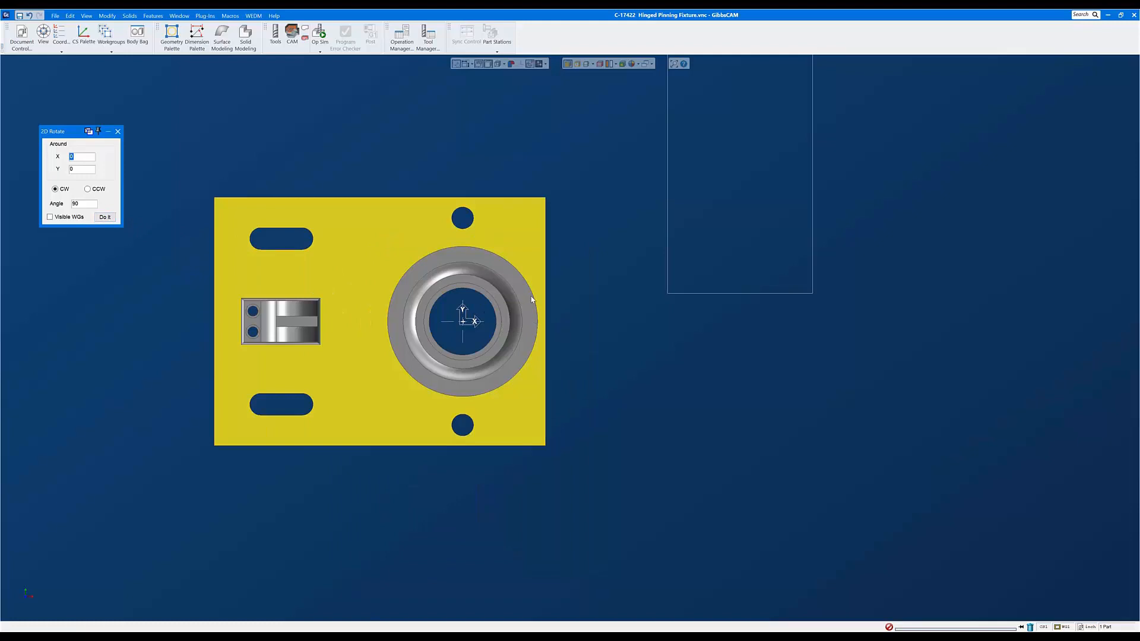
left_click(118, 131)
Step: Shrink-wrap the stock around the rotated fixture and check its fit from an angled view
left_click(107, 16)
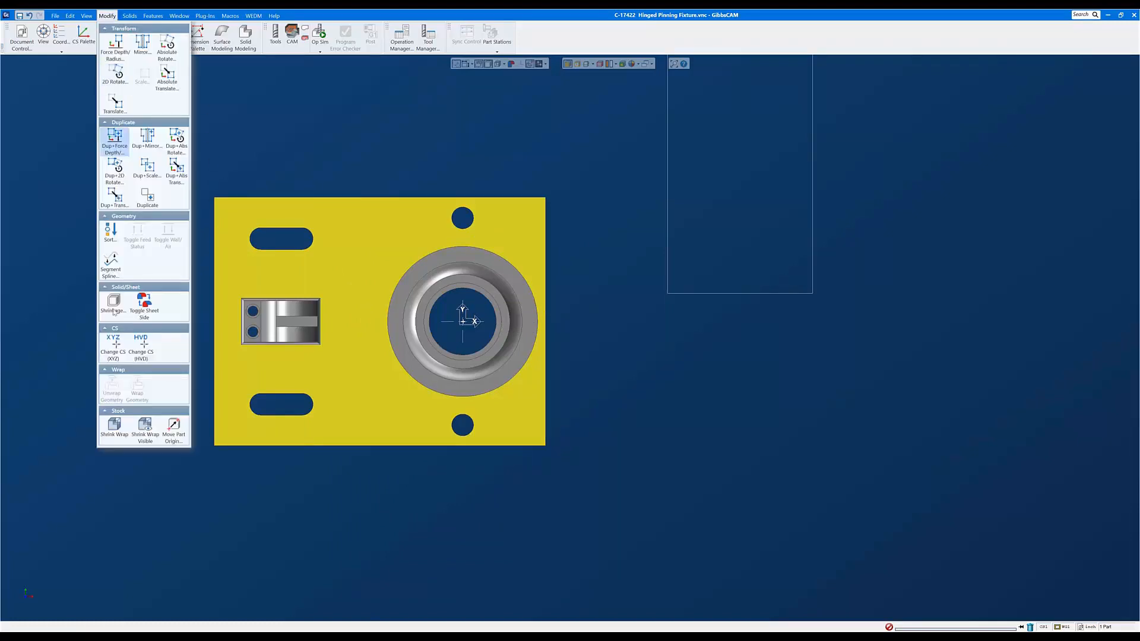
left_click(114, 427)
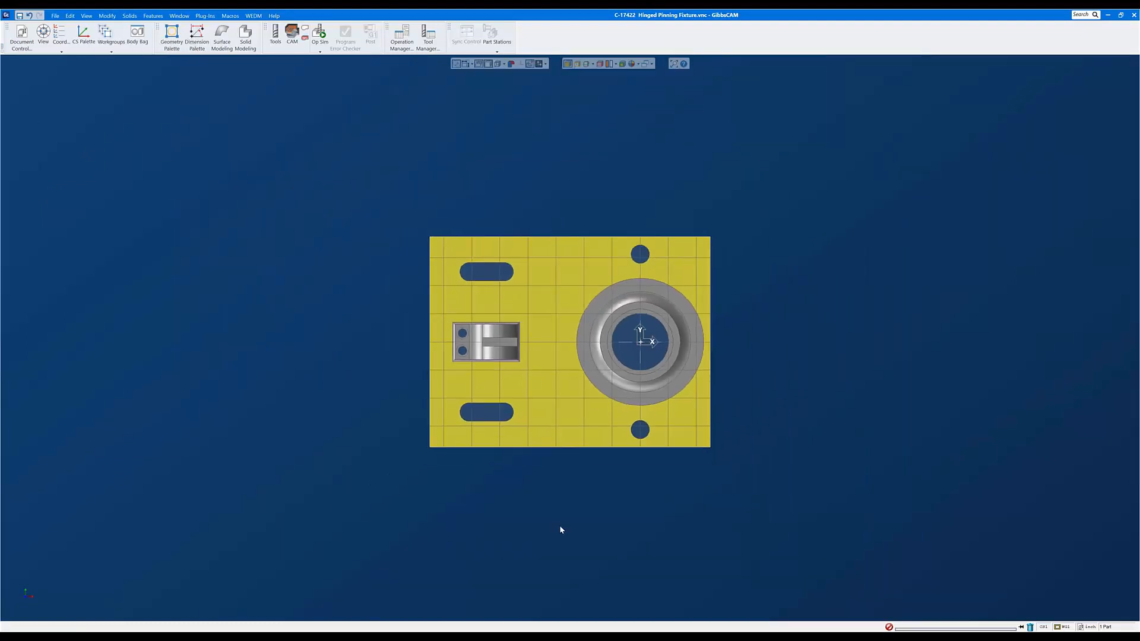
middle_click_drag(560, 530, 666, 198)
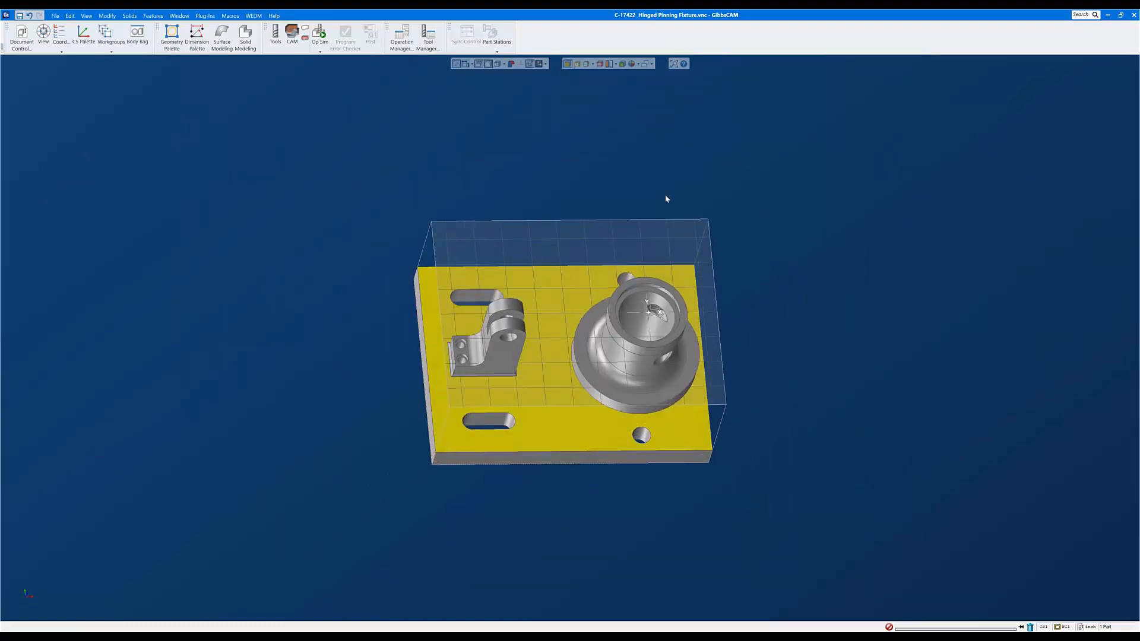